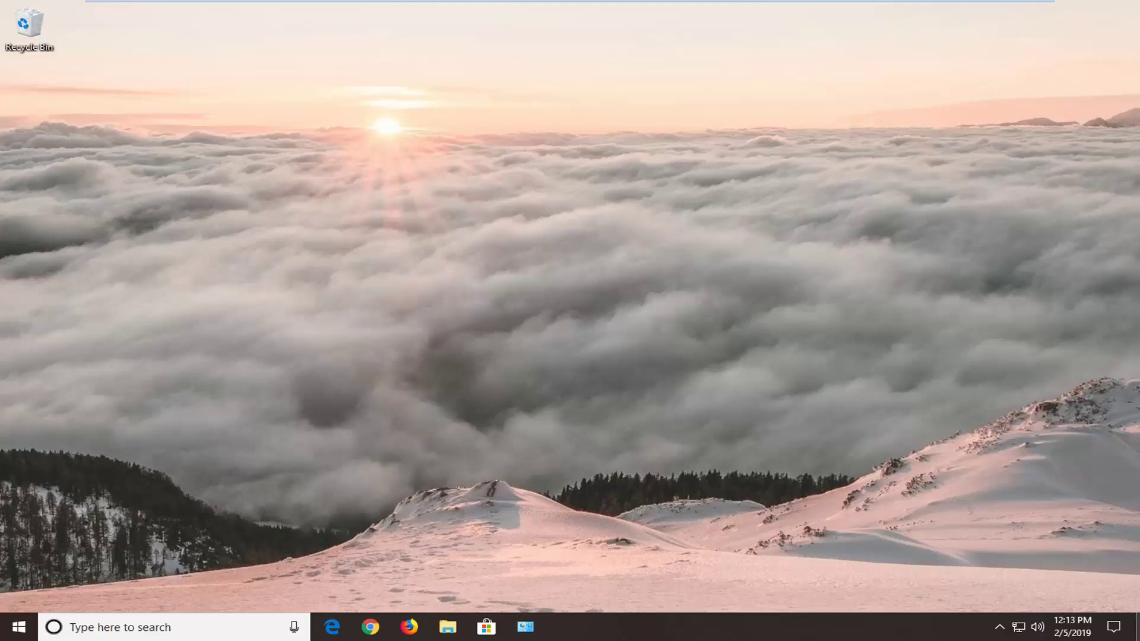
Search Windows for "troubleshoot" and open the Troubleshoot settings page in a smaller, restored window.
click(5, 634)
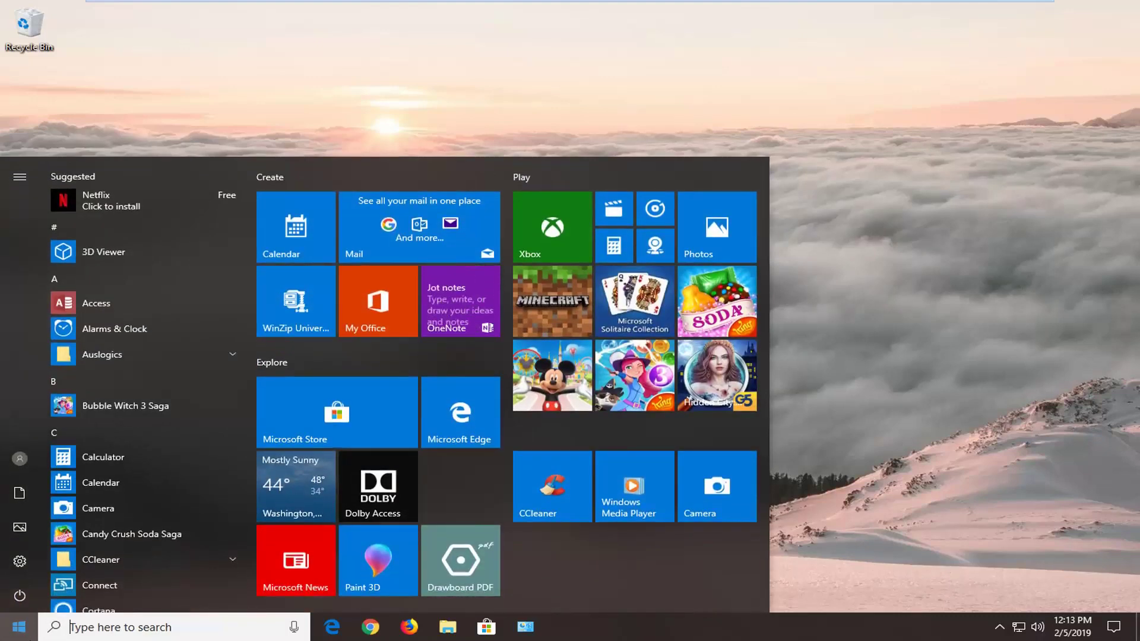
text(t)
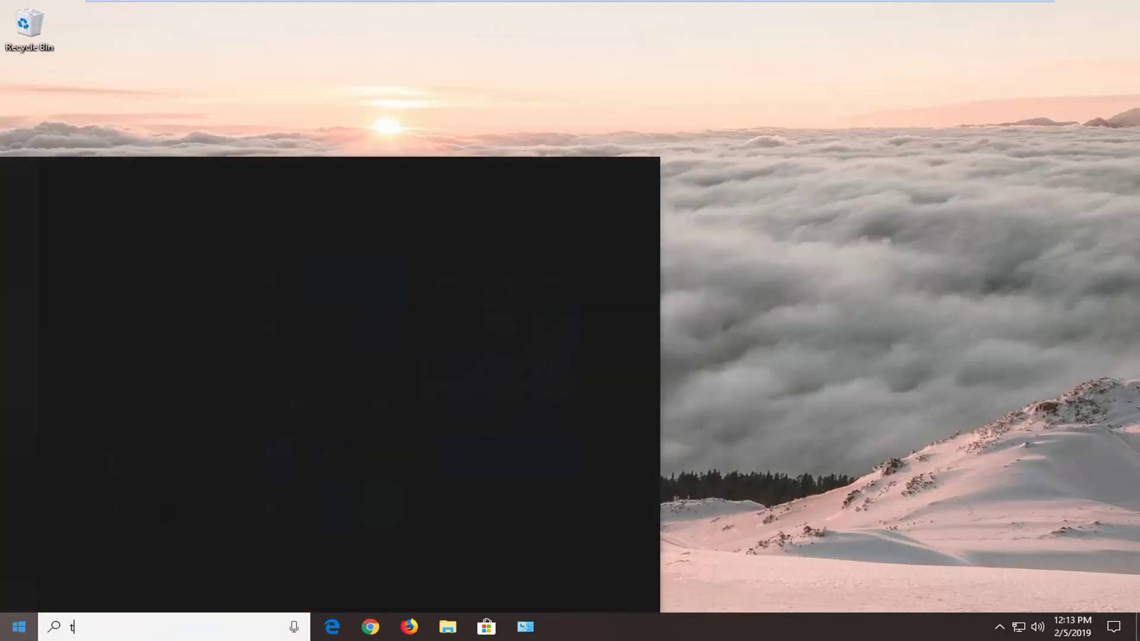
text(troubleshoo)
key(ctrl+a)
text(troubleshoot)
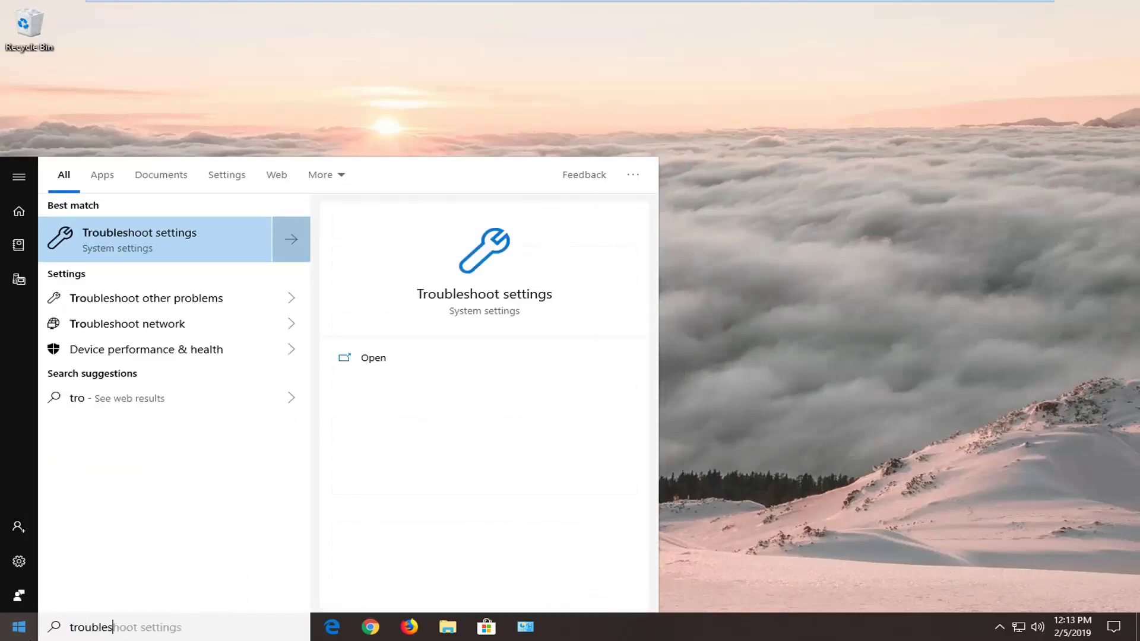
click(150, 242)
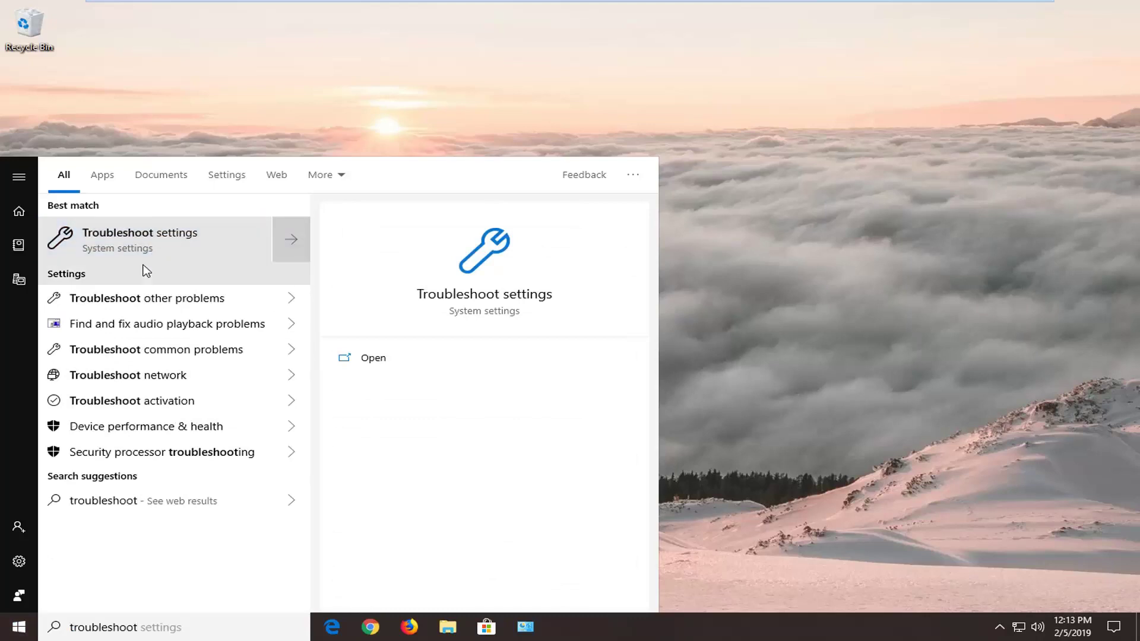
click(219, 244)
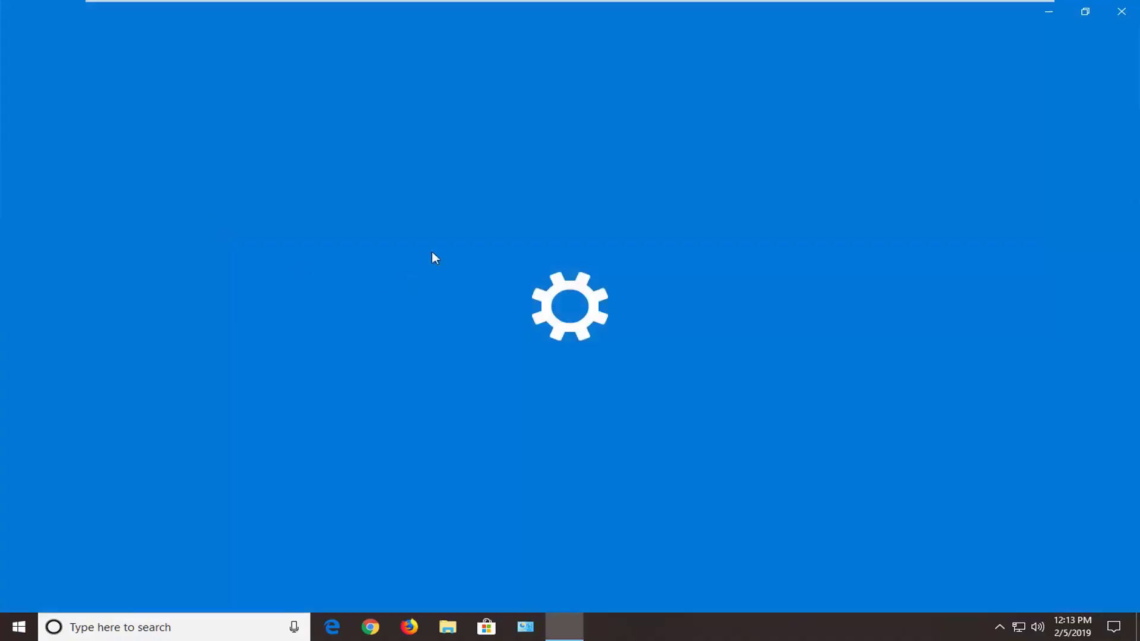
drag(643, 10, 606, 66)
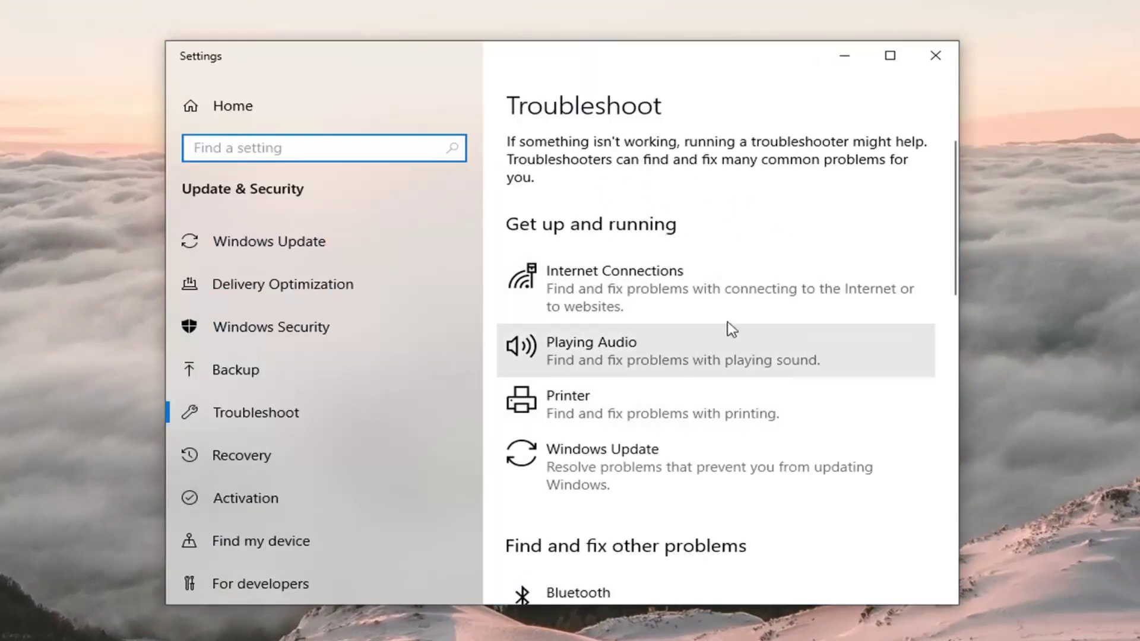
Run the Windows Store Apps troubleshooter from the list of troubleshooters for other problems.
scroll(727, 326, down, 10)
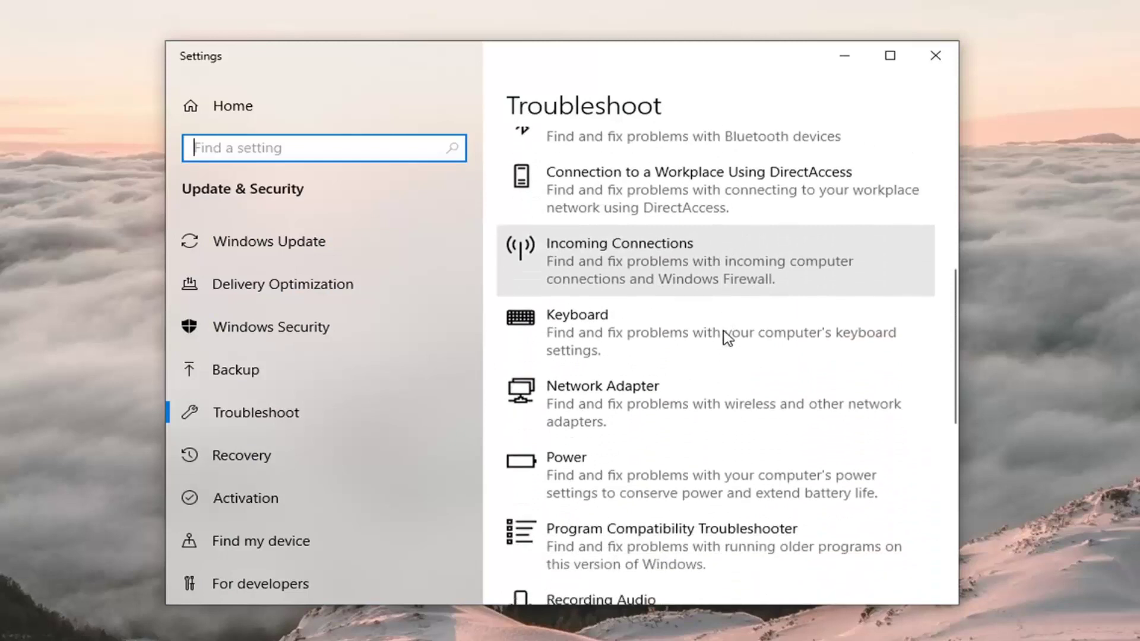
scroll(719, 322, down, 6)
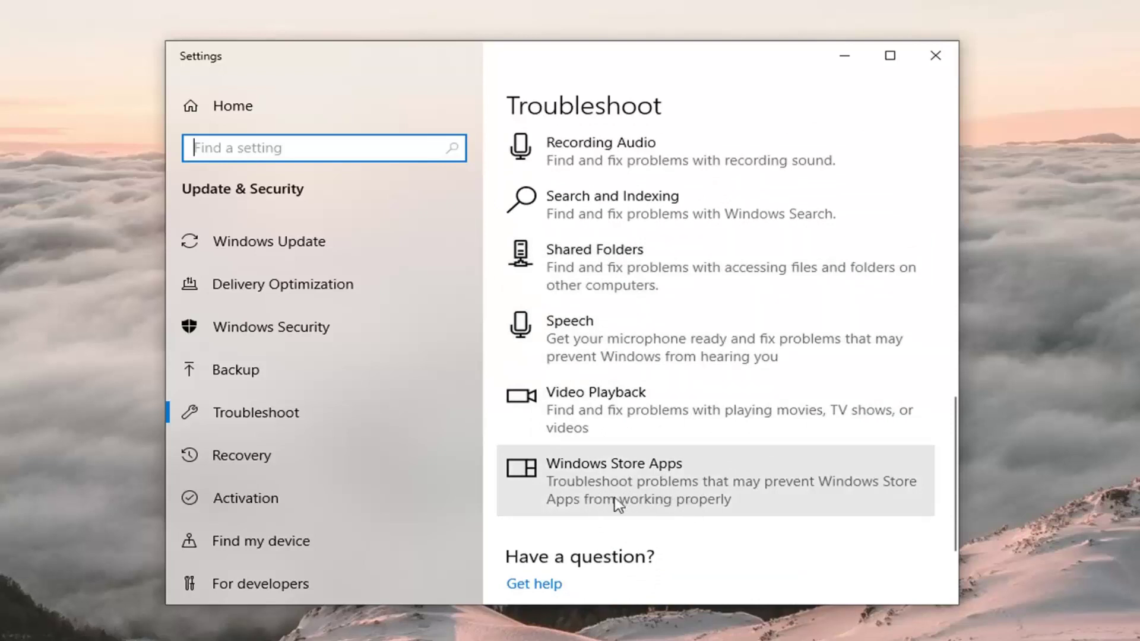
click(613, 488)
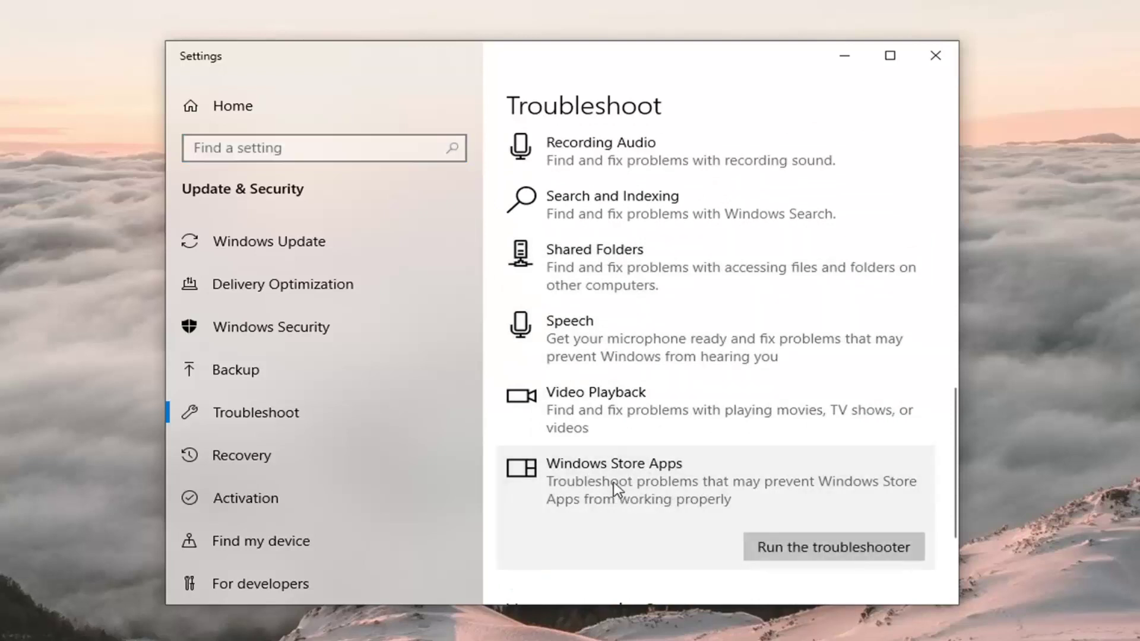
click(857, 552)
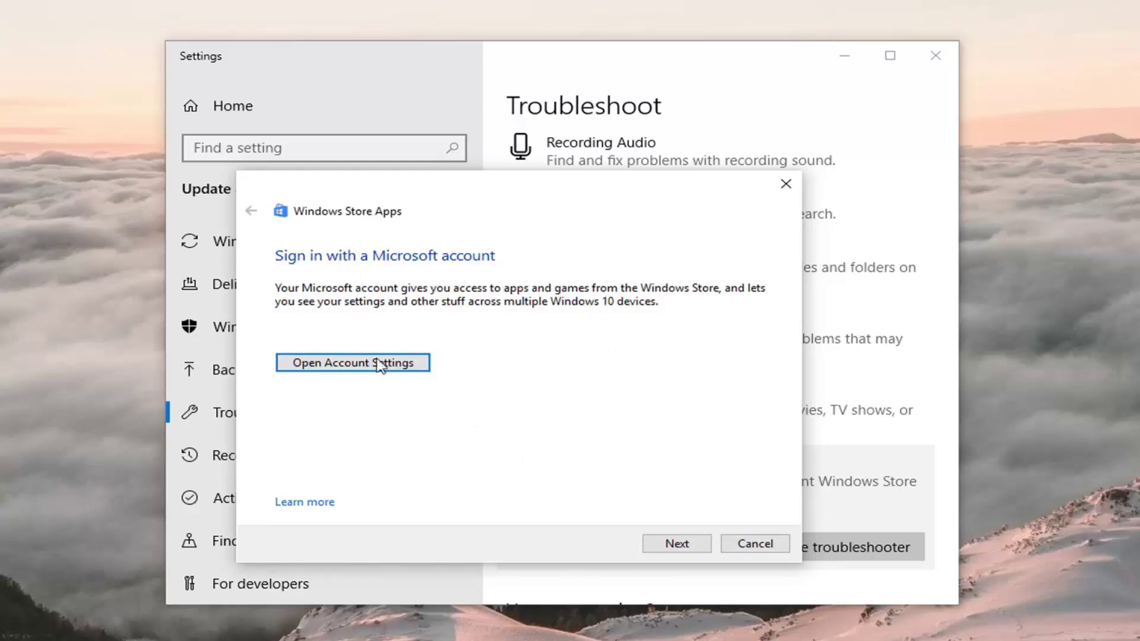
Continue past the account sign-in, app reset and PC restart pages of the troubleshooter, and close it together with Settings.
click(676, 541)
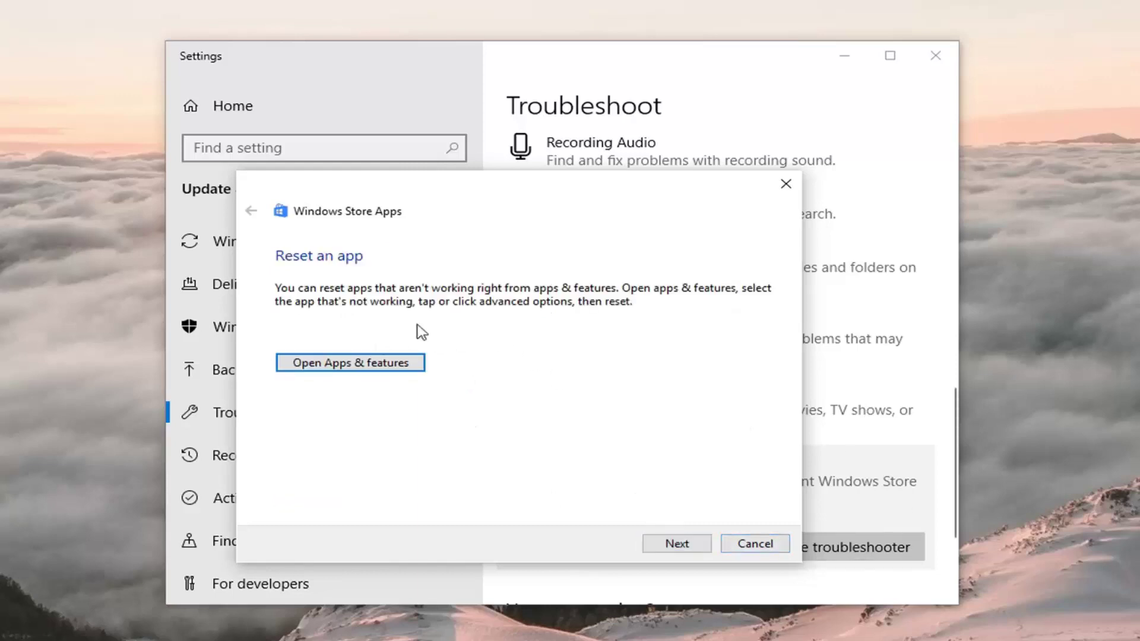
click(677, 542)
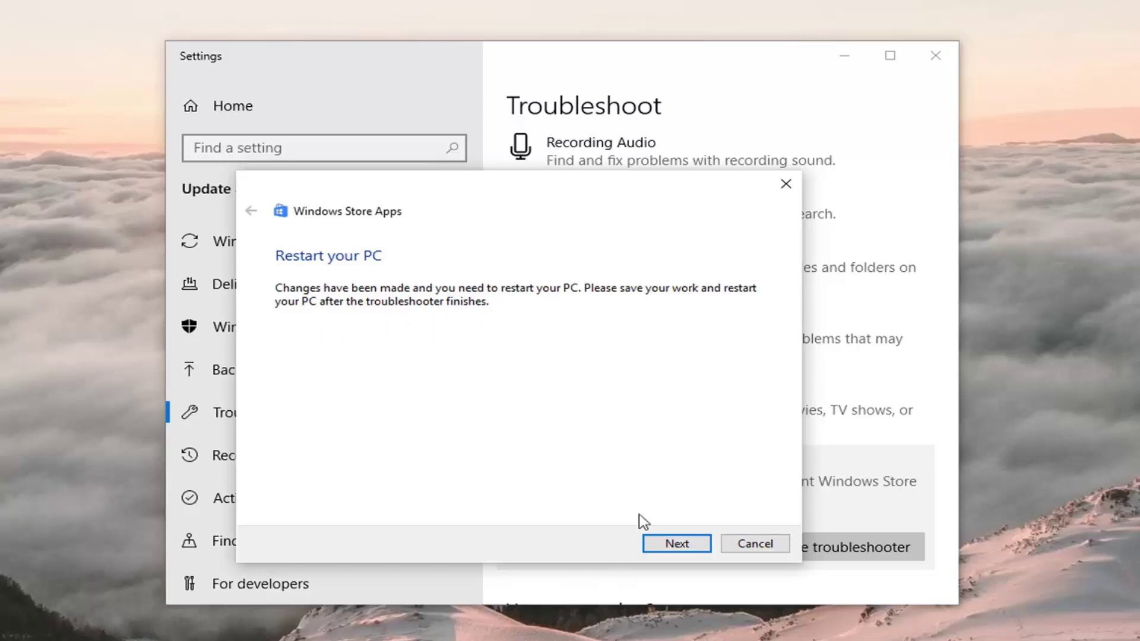
click(659, 545)
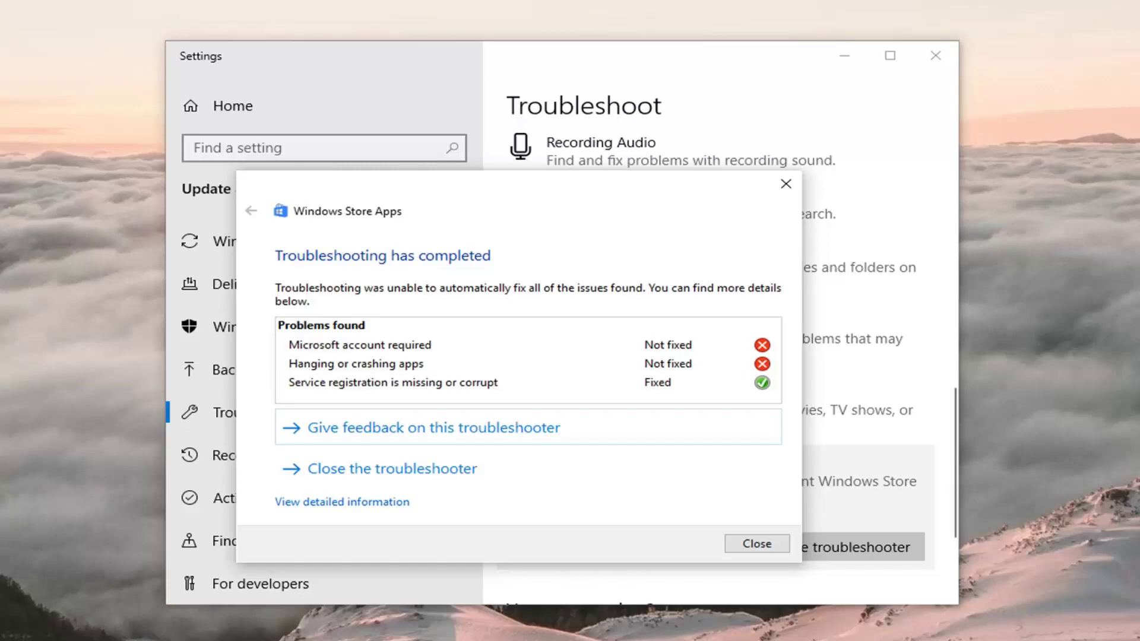
click(785, 184)
click(932, 59)
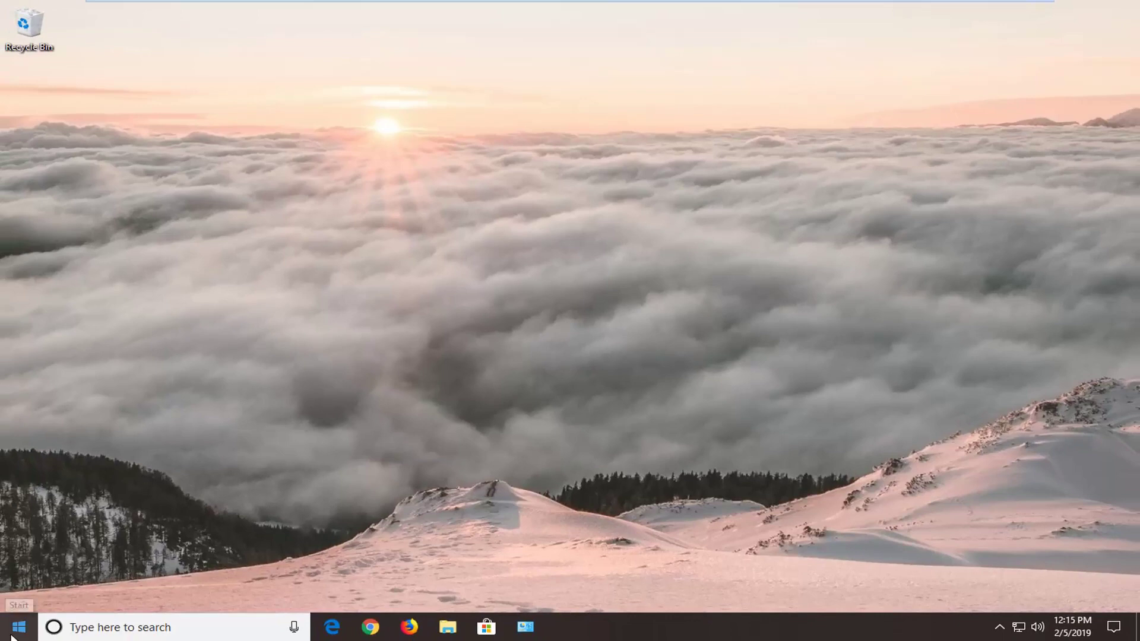
Search Windows for "powershell" and launch Windows PowerShell as administrator, allowing it to make changes to the device.
click(13, 634)
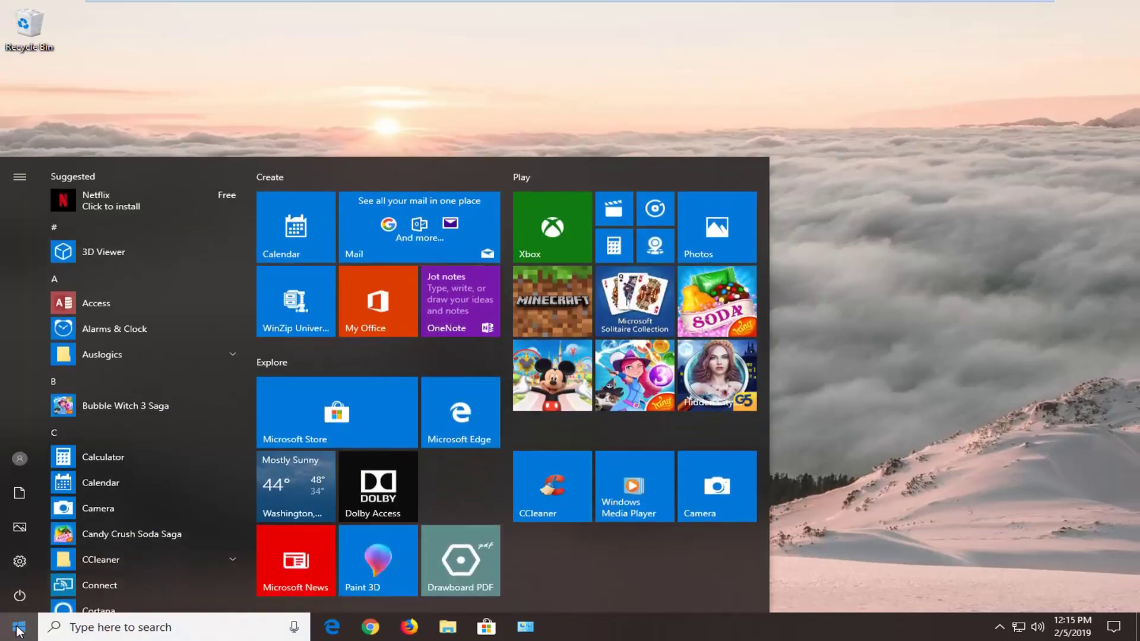
text(powershell)
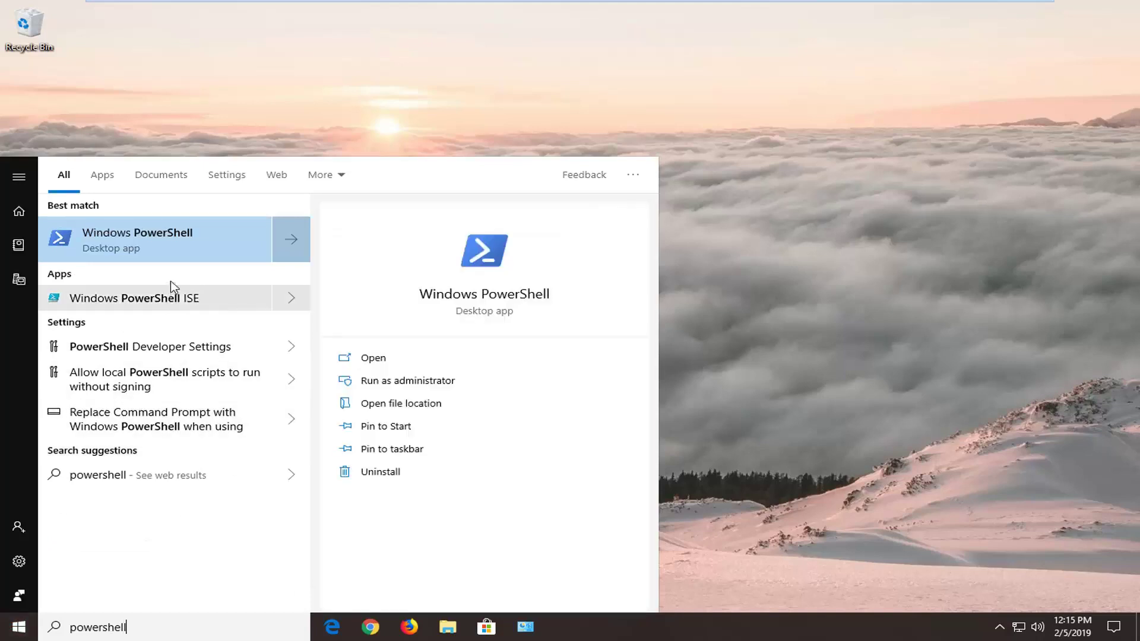
right_click(166, 248)
click(173, 253)
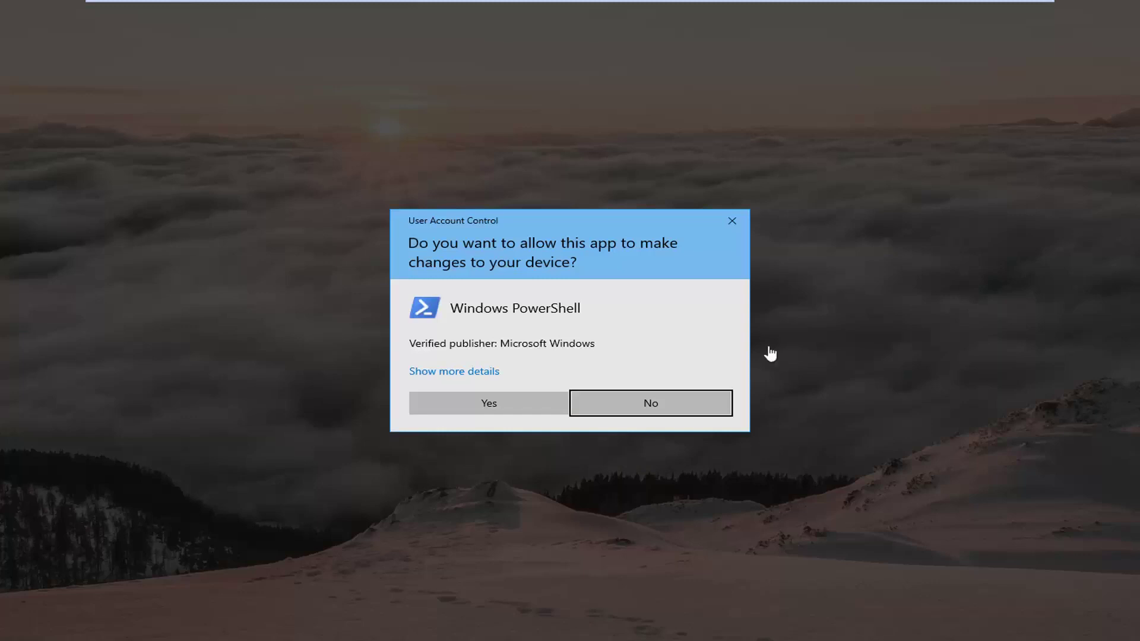
click(506, 402)
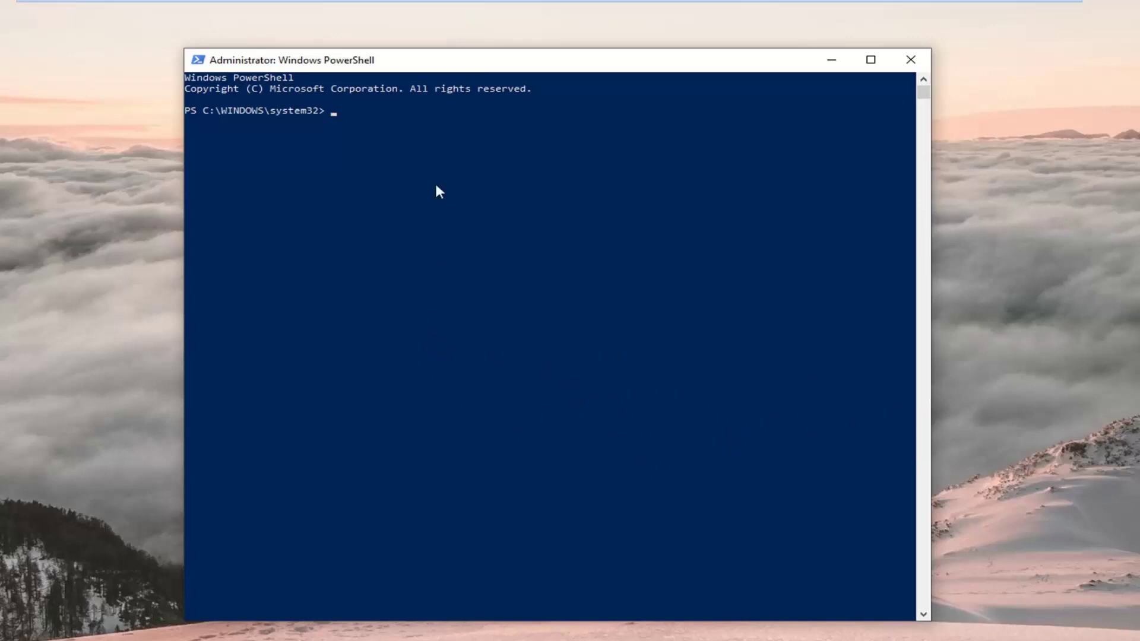
Paste and run Get-AppXPackage | Foreach {Add-AppxPackage -DisableDevelopmentMode -Register "$($_.InstallLocation)\AppXManifest.xml"}, and close PowerShell once the command finishes.
right_click(503, 64)
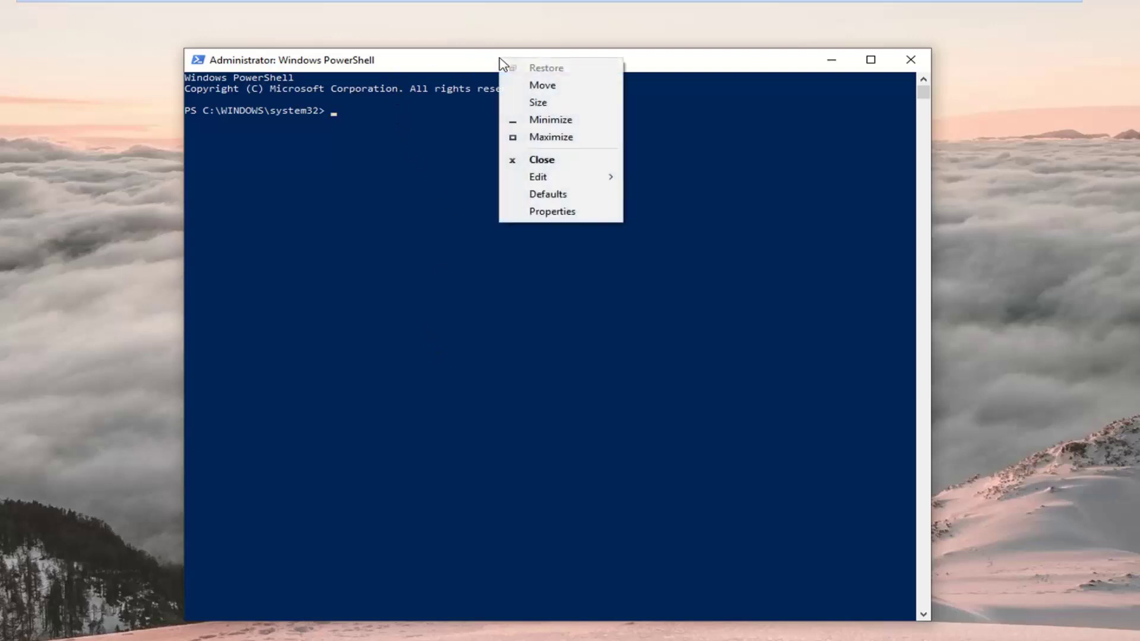
mouse_move(570, 181)
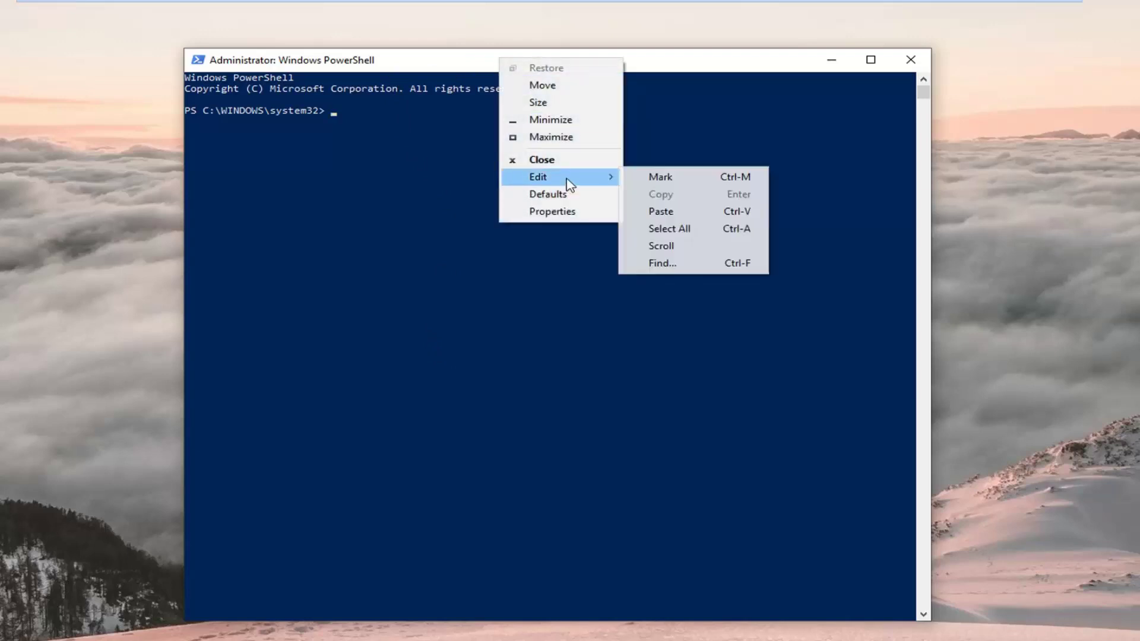
click(661, 211)
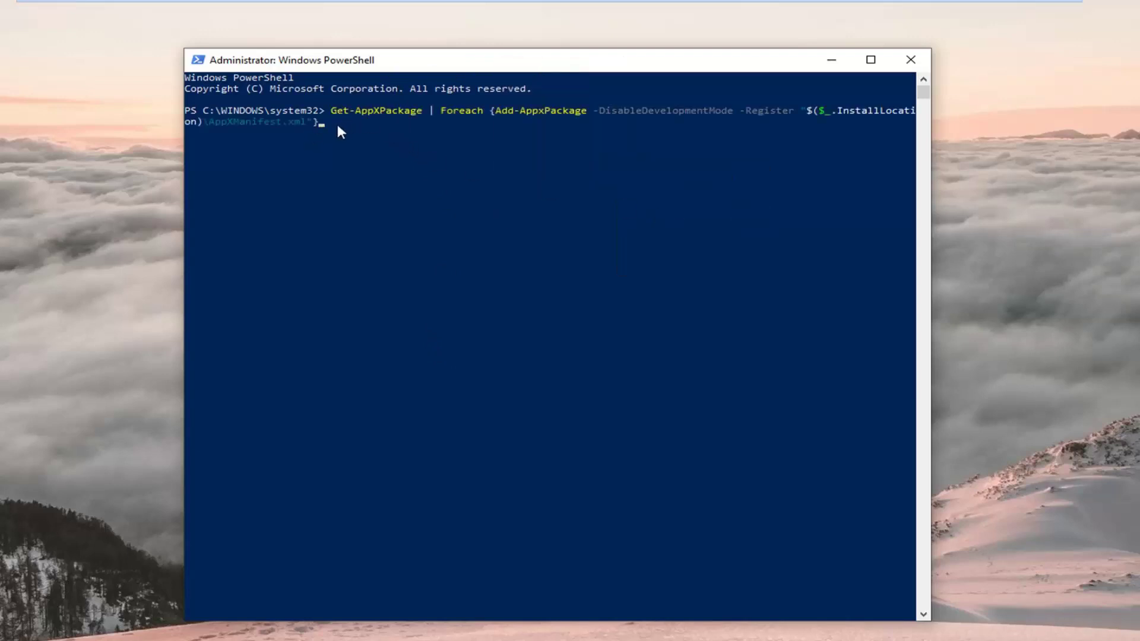
key(Return)
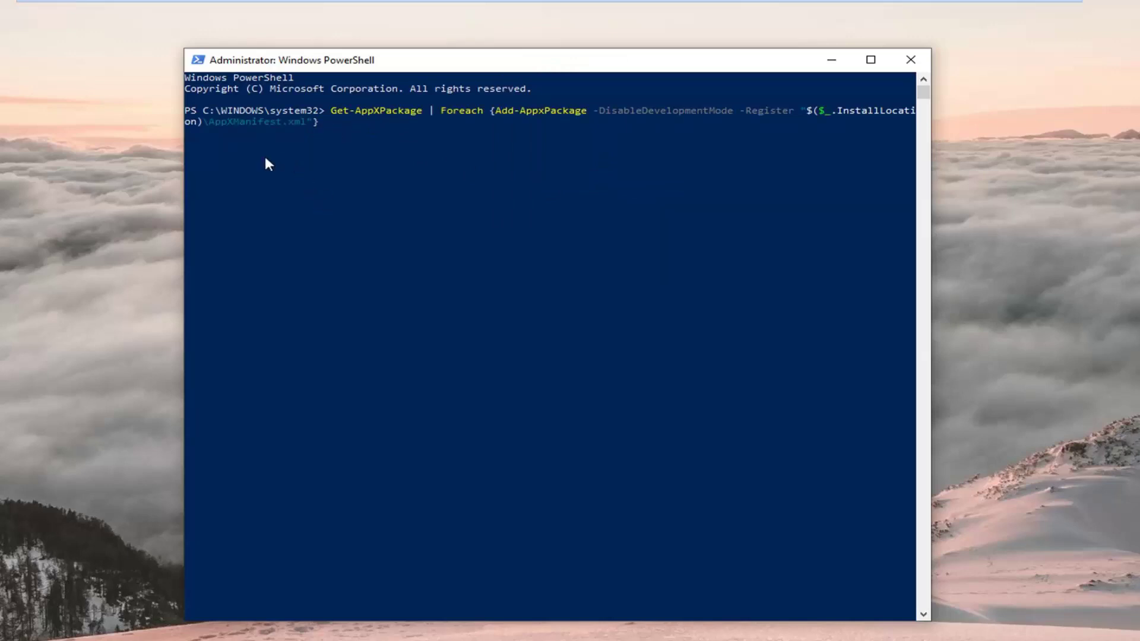
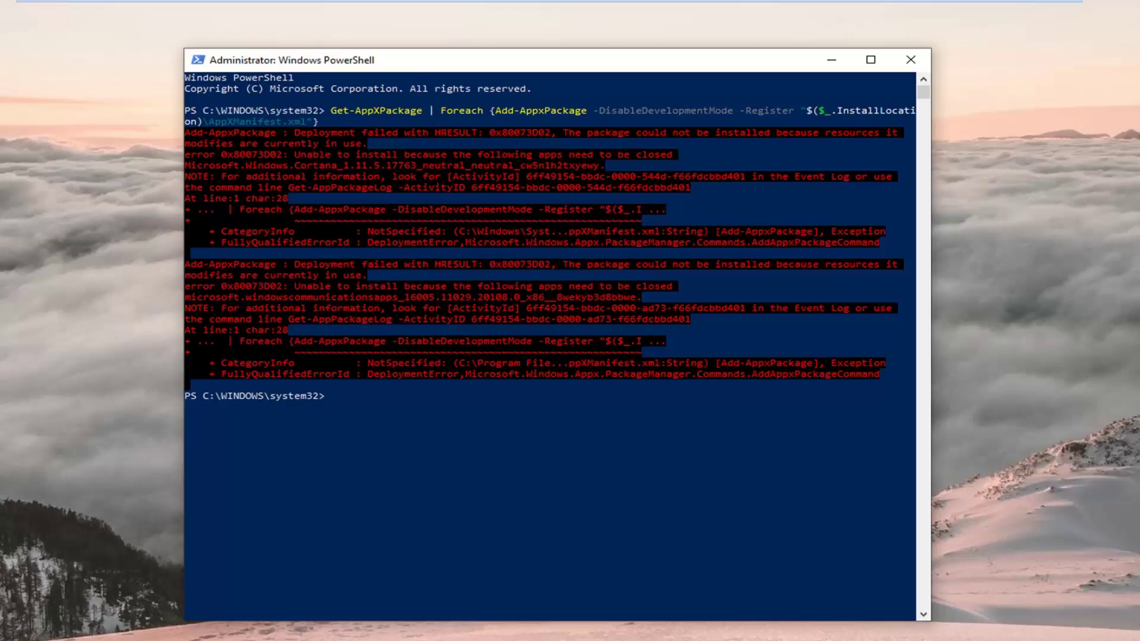
click(910, 59)
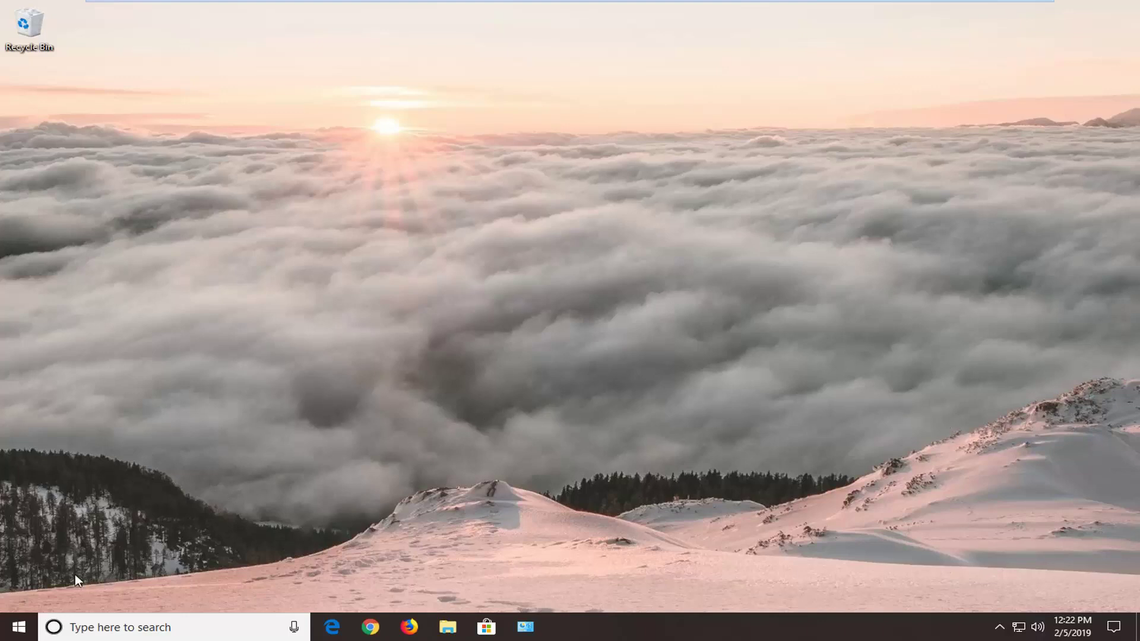
Start a new Windows PowerShell session with administrator rights and move its window fully into view.
click(17, 627)
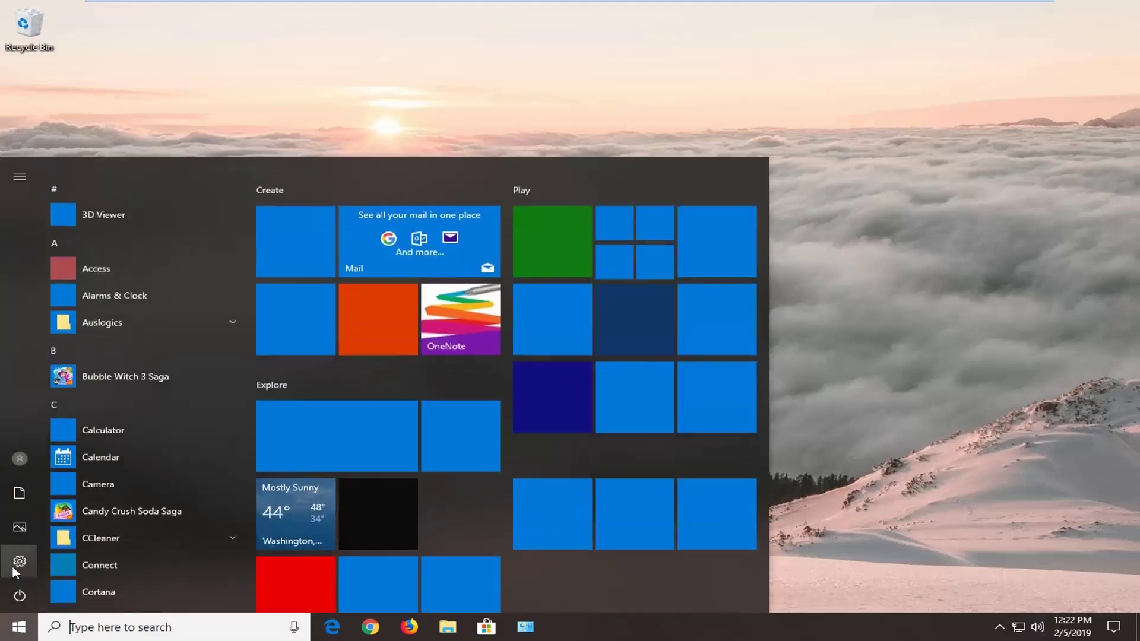
text(pow)
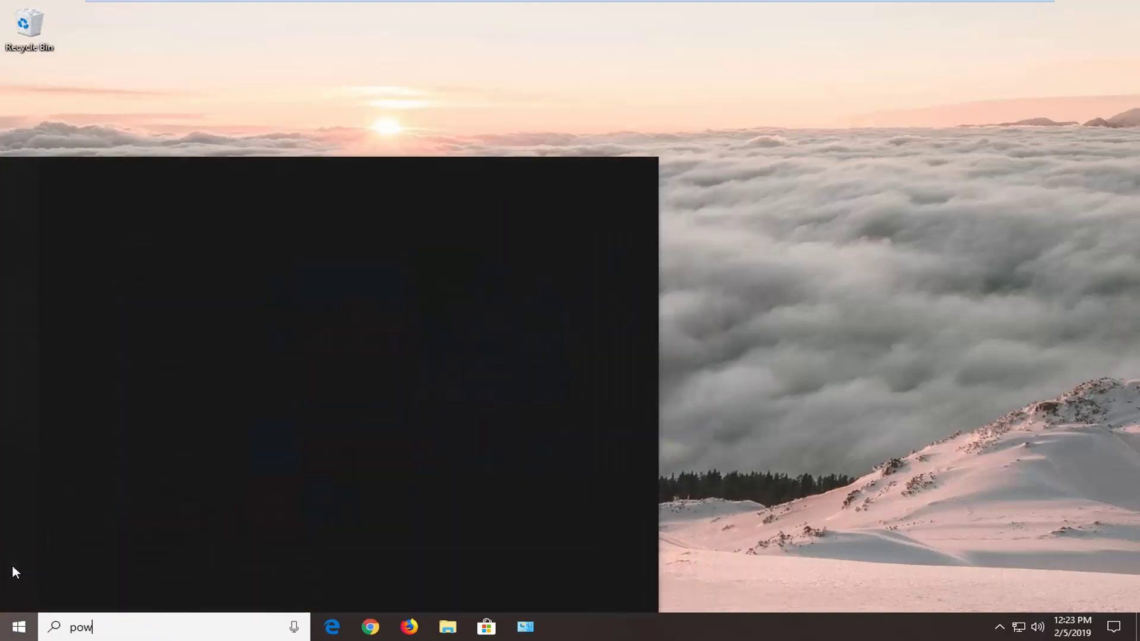
text(ershell)
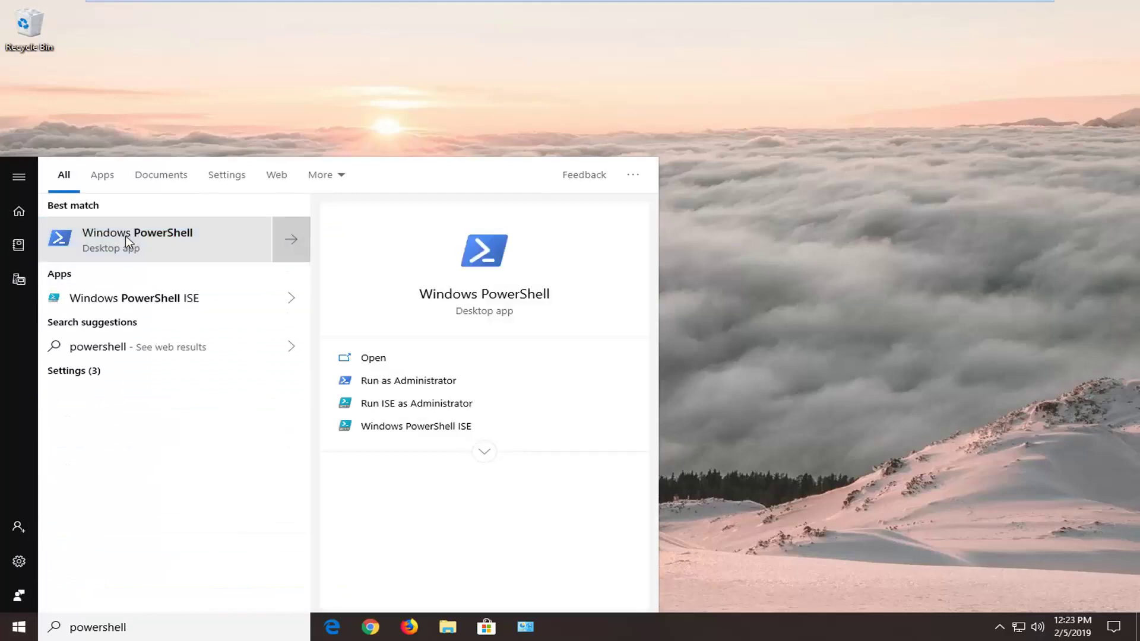
right_click(126, 236)
click(169, 261)
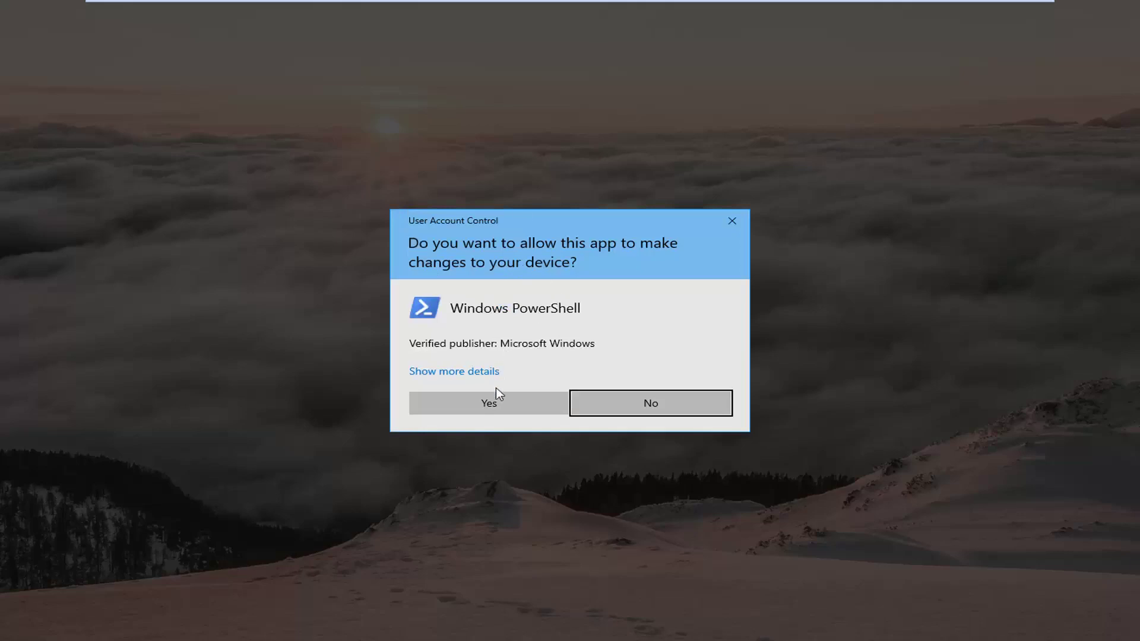
click(486, 399)
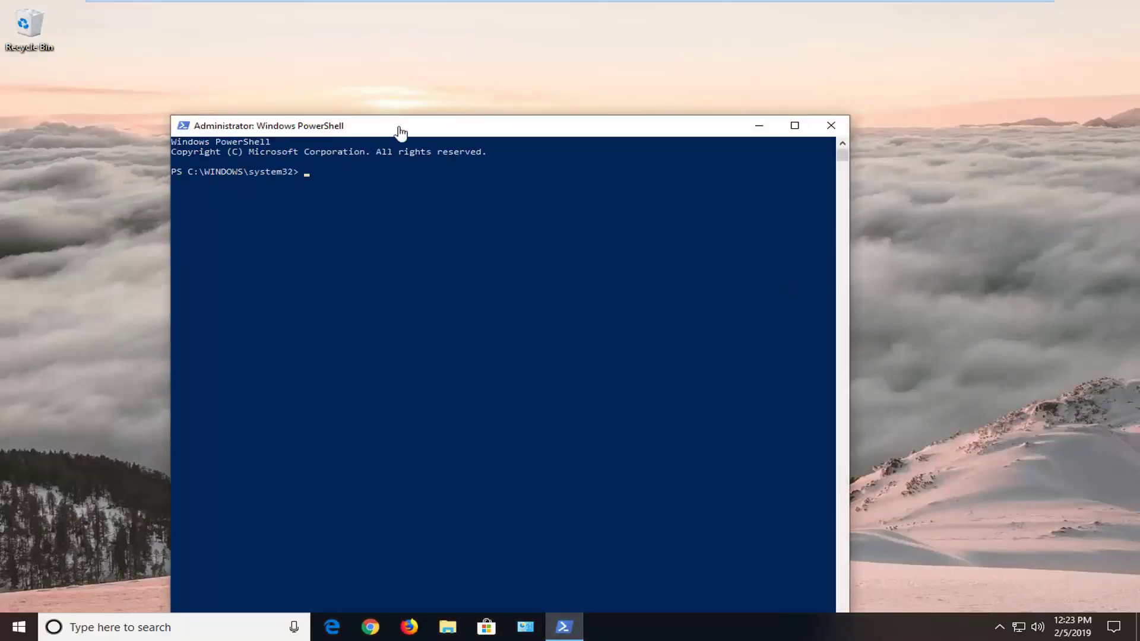
drag(405, 131, 483, 54)
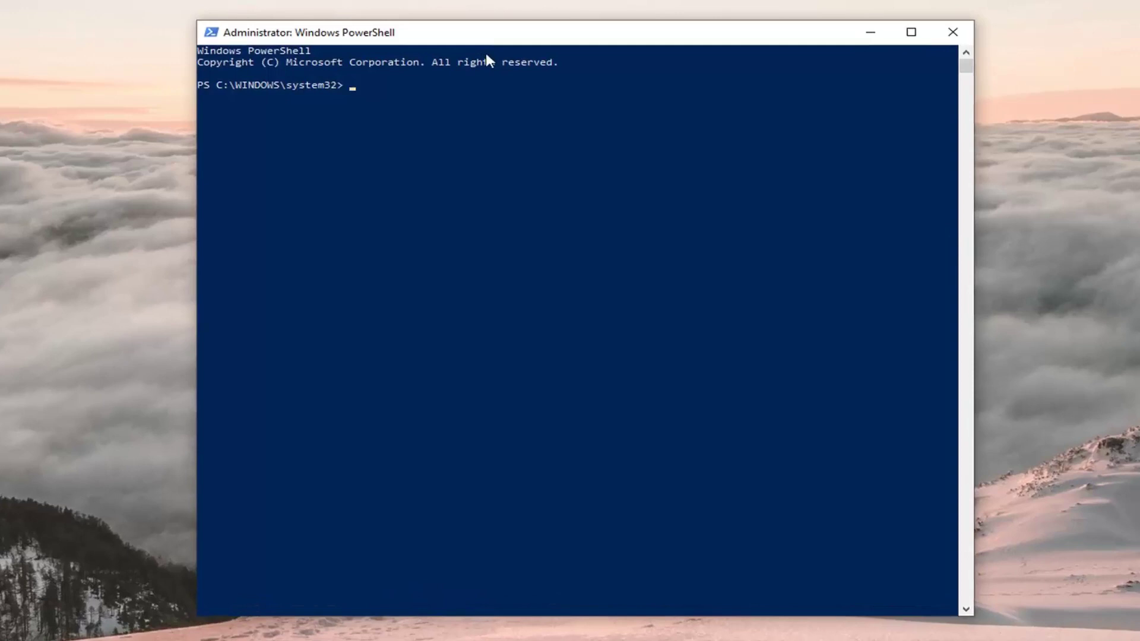
Paste and run Get-AppXPackage *WindowsStore* -AllUsers | Foreach {Add-AppxPackage -DisableDevelopmentMode -Register "$($_.InstallLocation)\AppXManifest.xml"}, and close the PowerShell window.
right_click(611, 37)
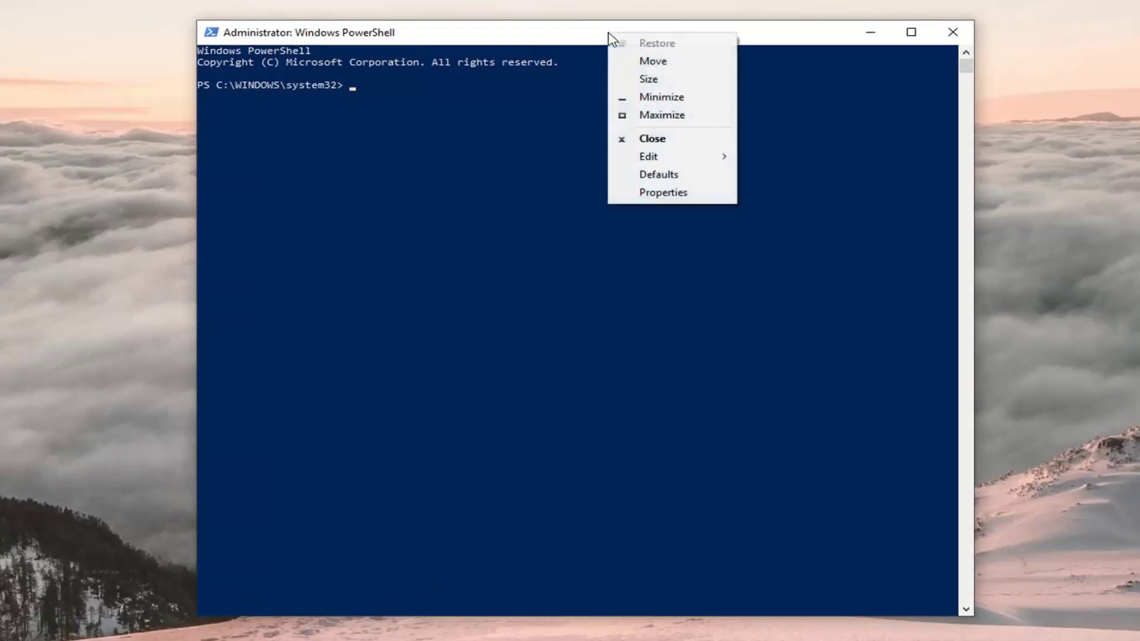
mouse_move(653, 158)
click(809, 191)
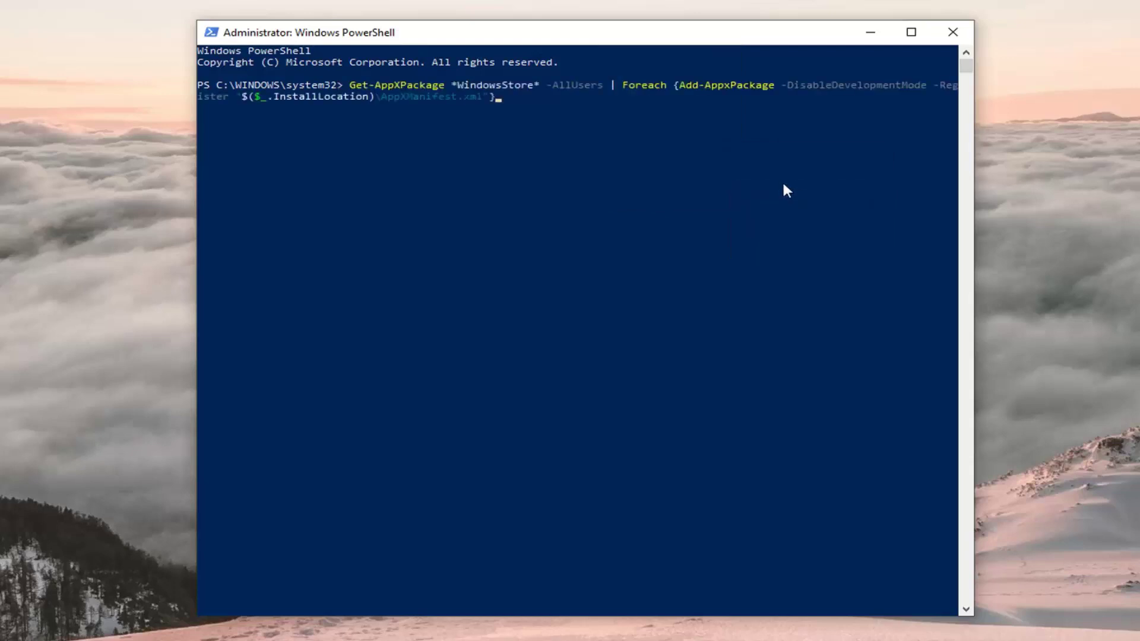
key(Return)
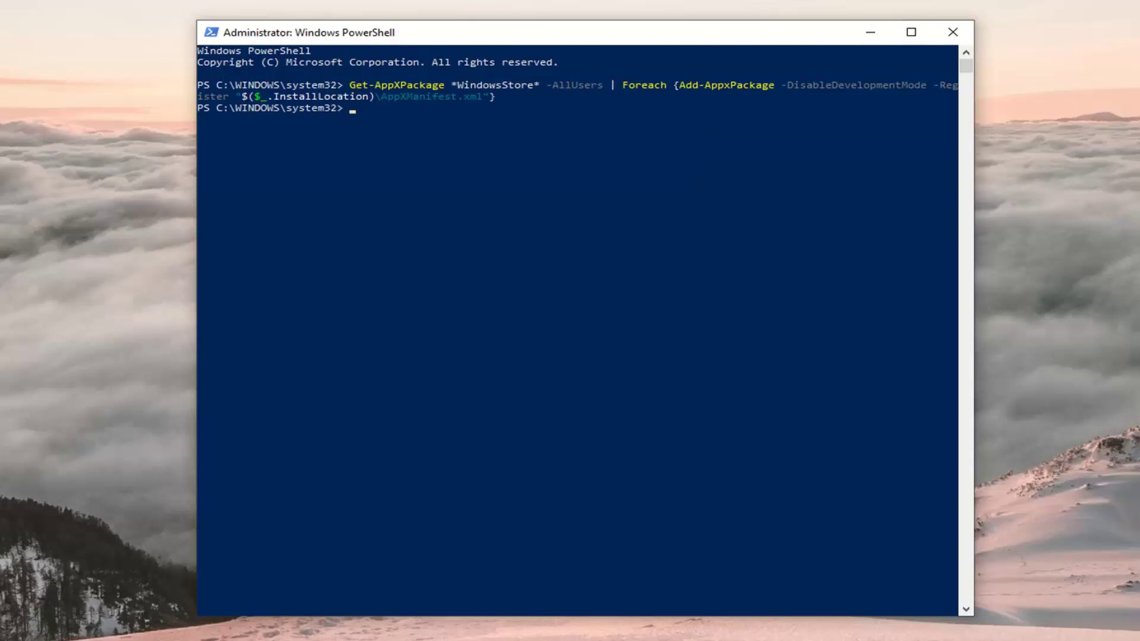
click(952, 32)
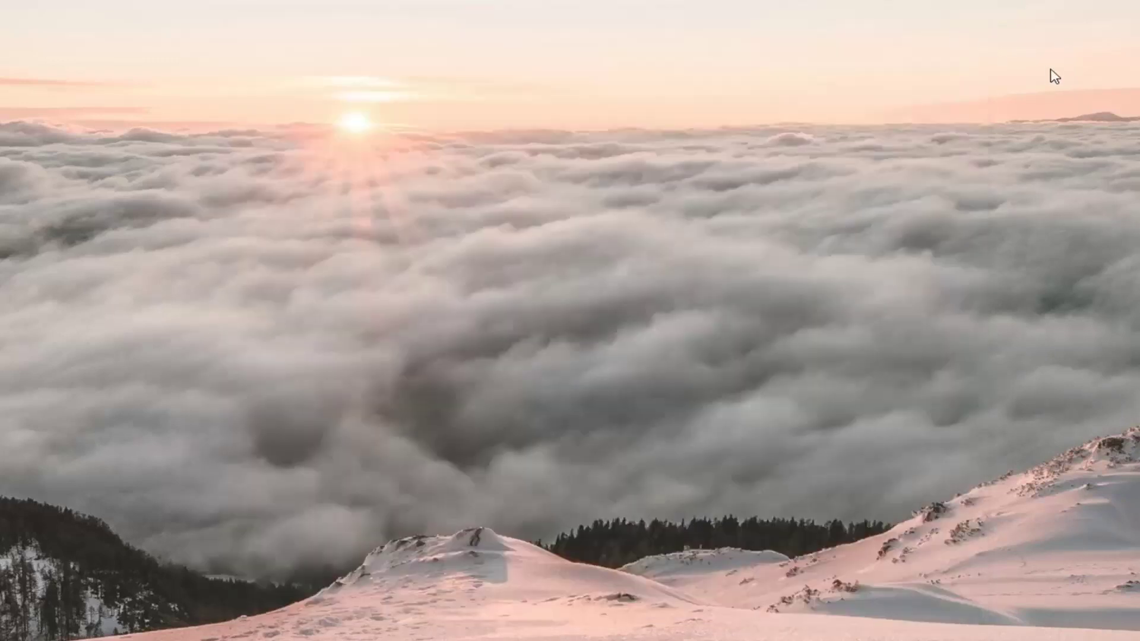